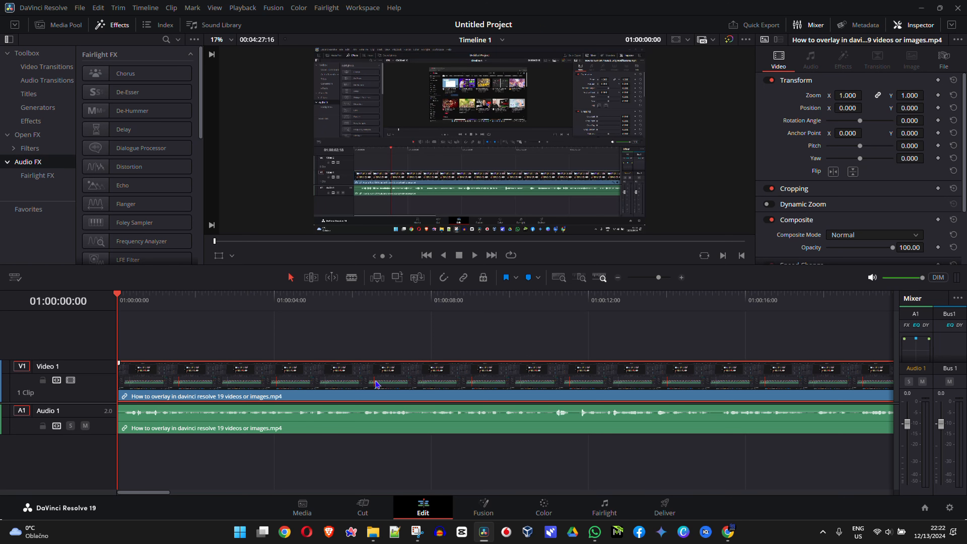
# Split the video and its audio on the timeline at 01:00:04:00, 01:00:10:11 and 01:00:14:08
pyautogui.click(277, 322)
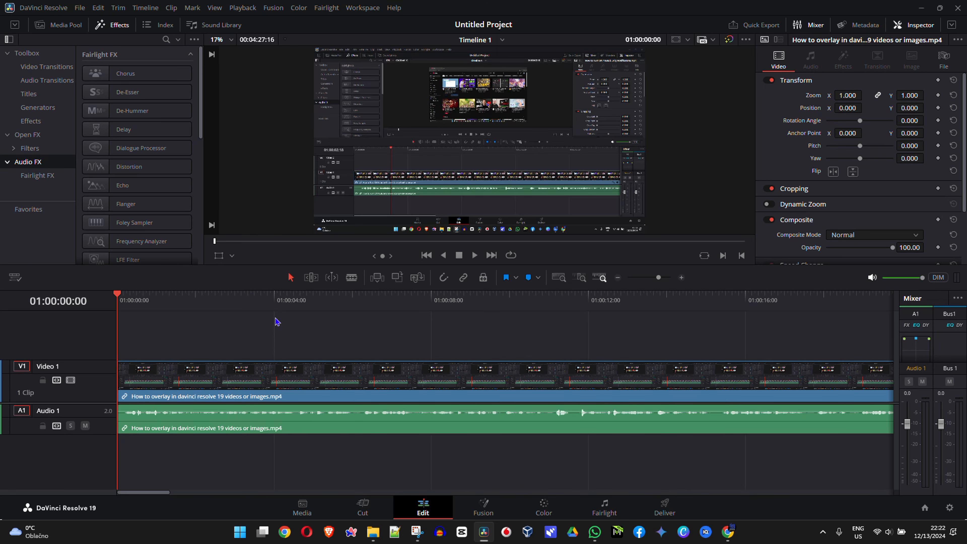
pyautogui.click(275, 299)
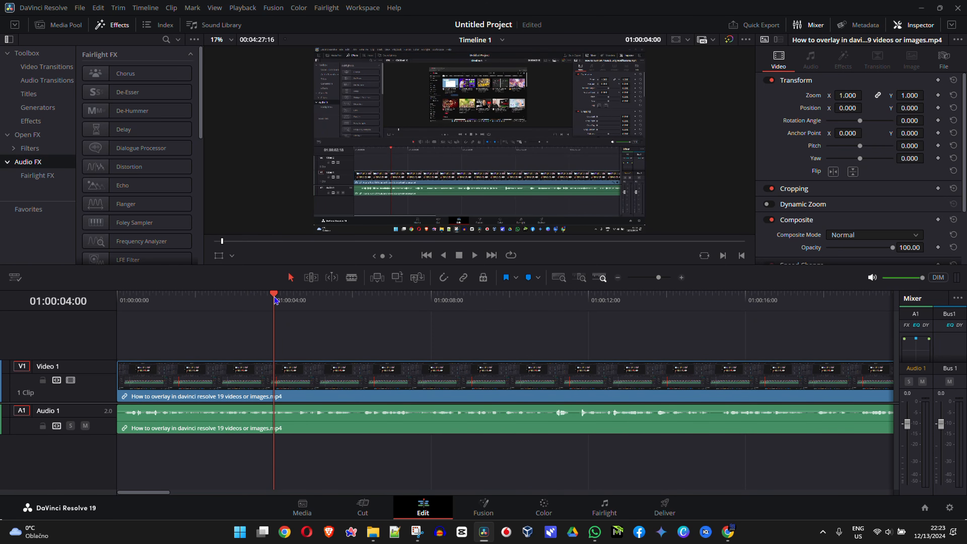
pyautogui.hotkey('ctrl', 'b')
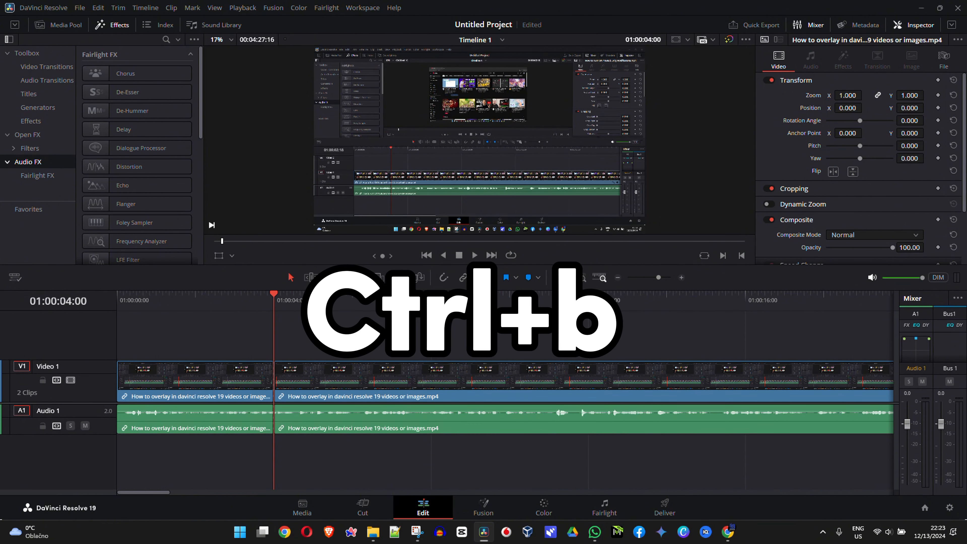
pyautogui.click(528, 299)
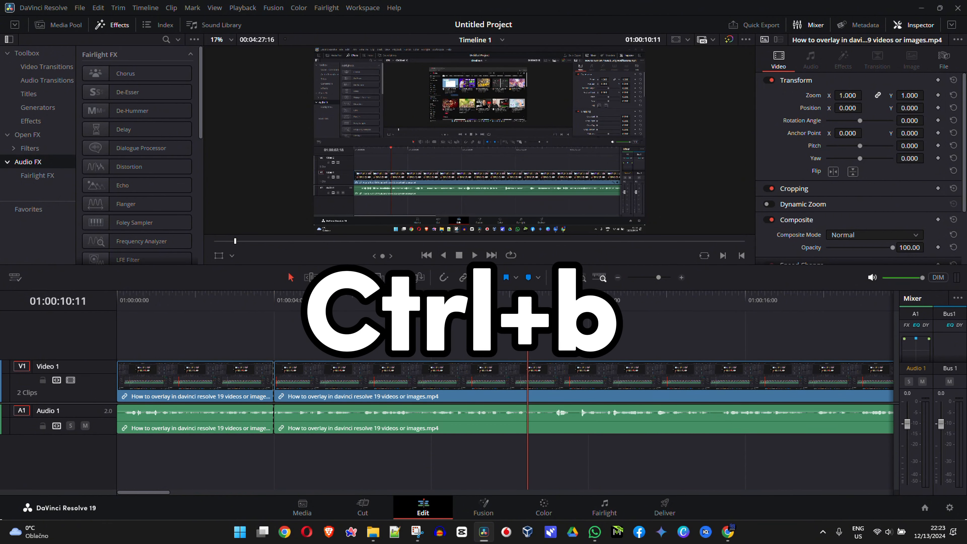
pyautogui.hotkey('ctrl', 'b')
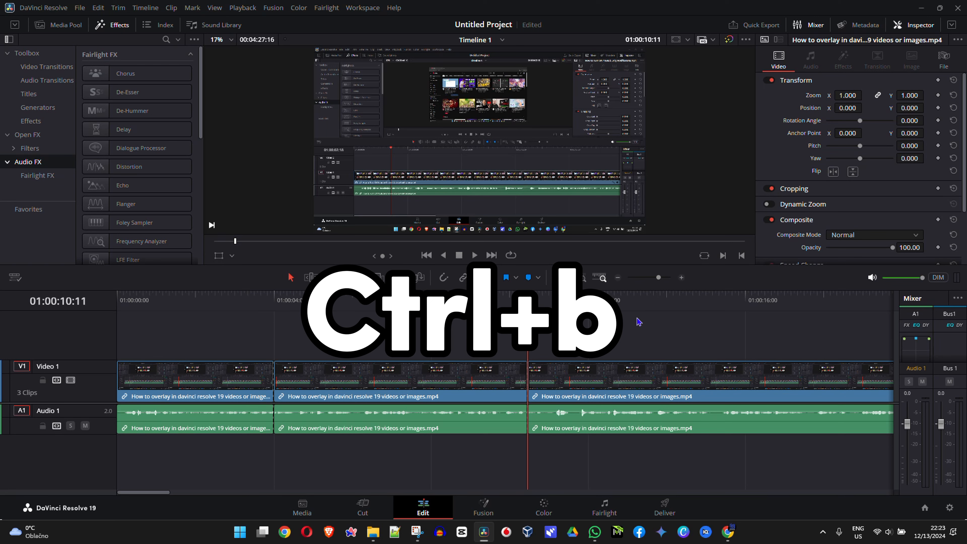
pyautogui.click(680, 300)
pyautogui.hotkey('ctrl', 'b')
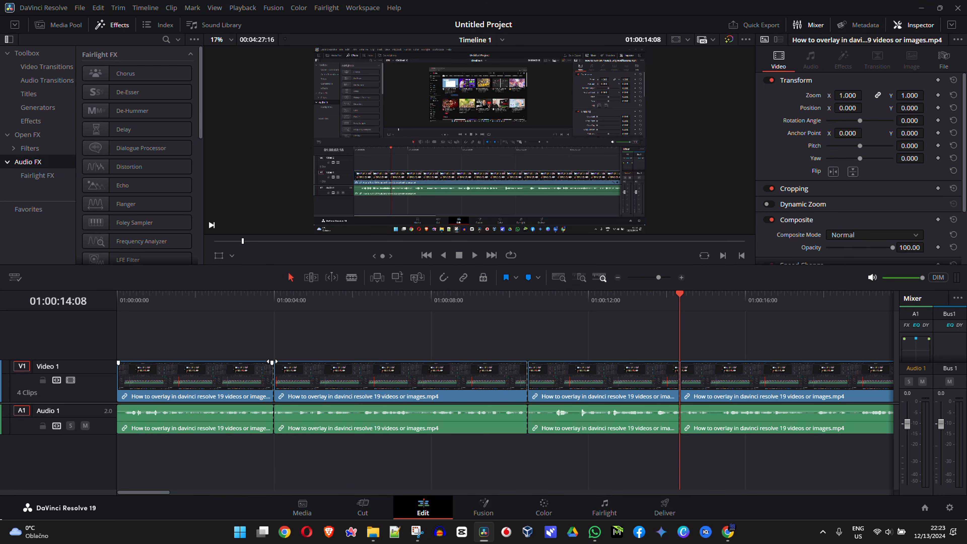
# Add the default transition at the first cut, between the first and second video clips
pyautogui.click(274, 373)
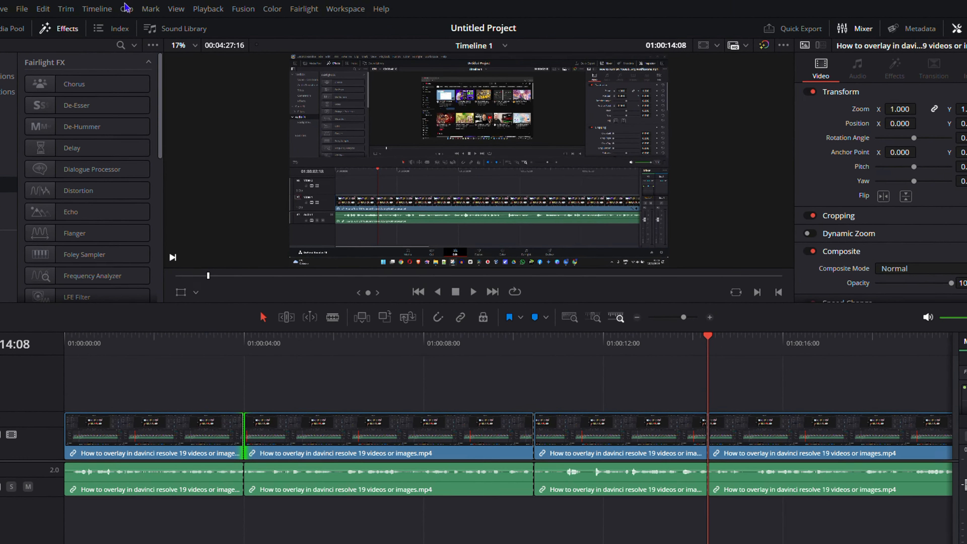
pyautogui.click(80, 9)
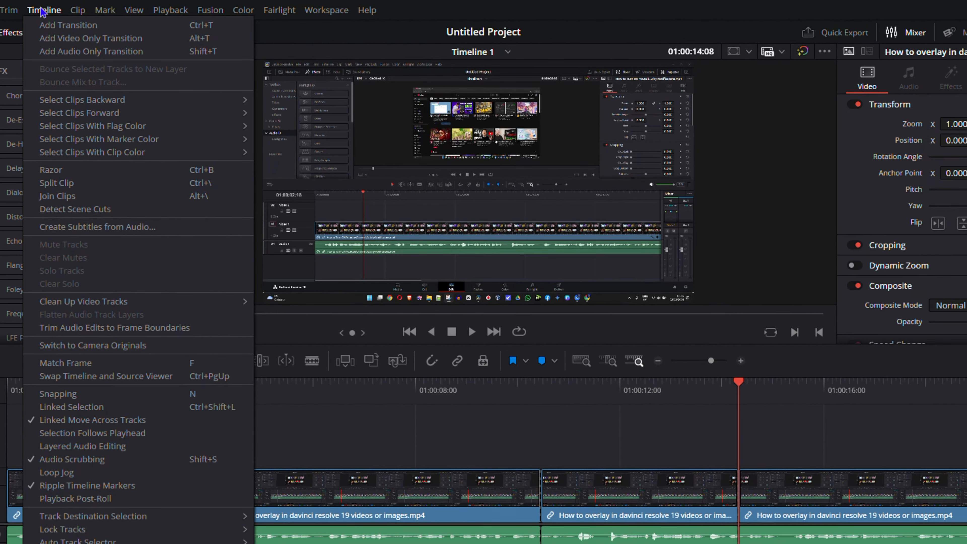
pyautogui.click(59, 28)
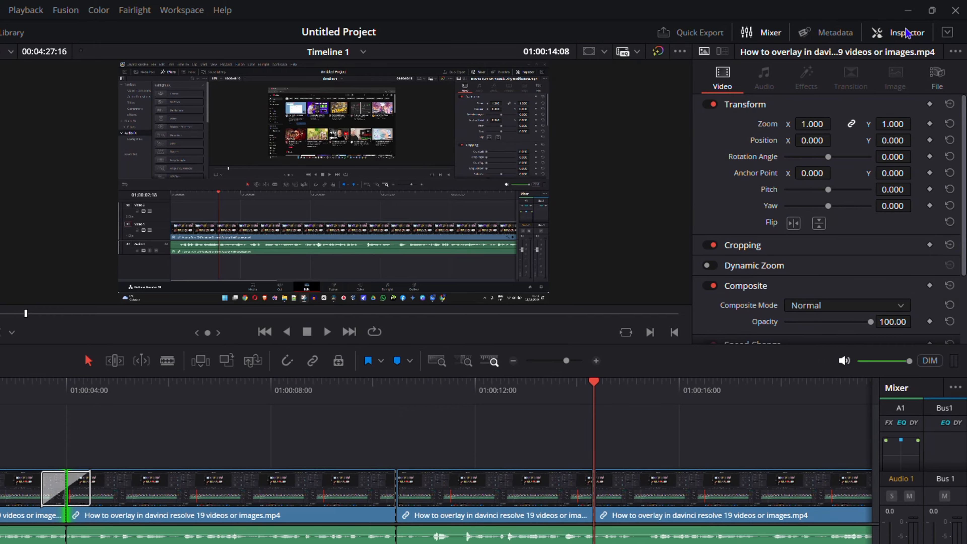
# Hide the Inspector and show it again
pyautogui.click(906, 36)
pyautogui.click(906, 33)
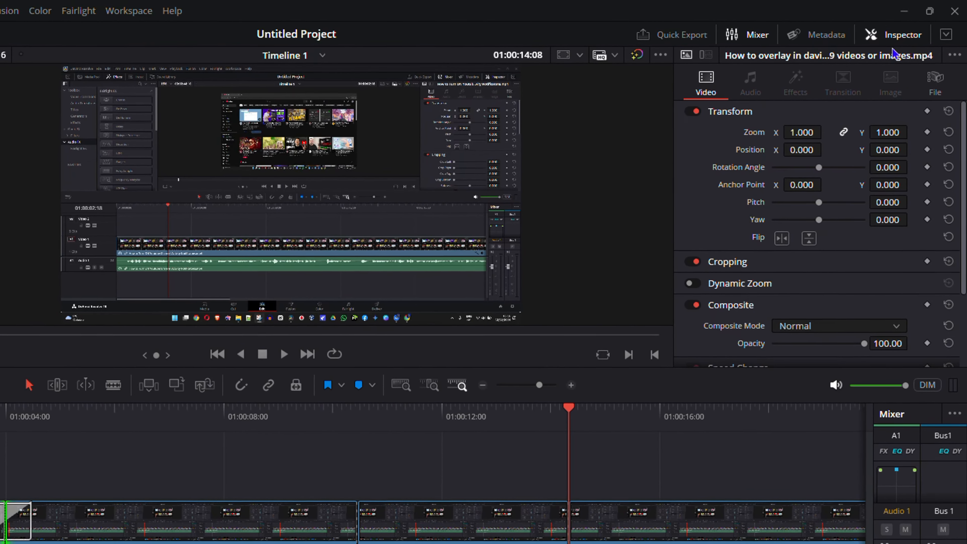
pyautogui.click(906, 33)
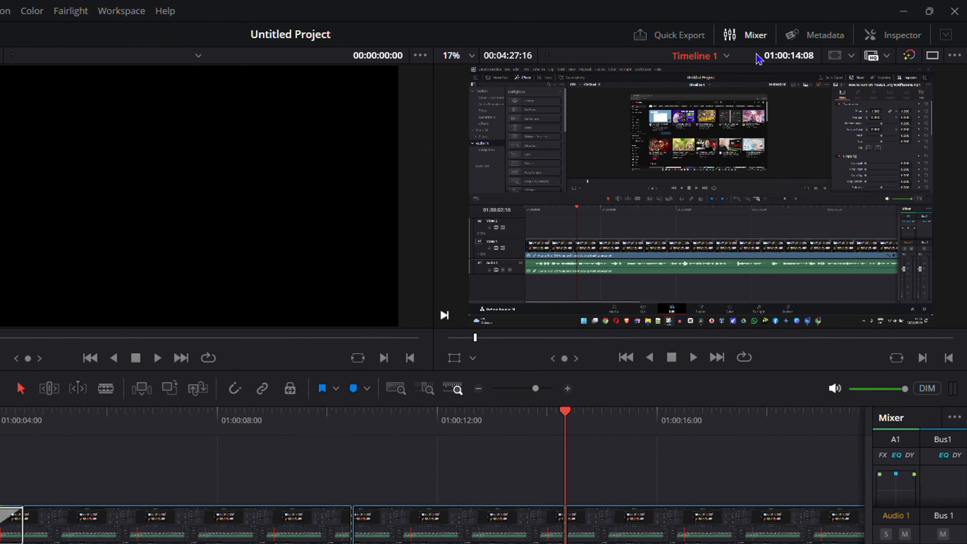
pyautogui.click(907, 35)
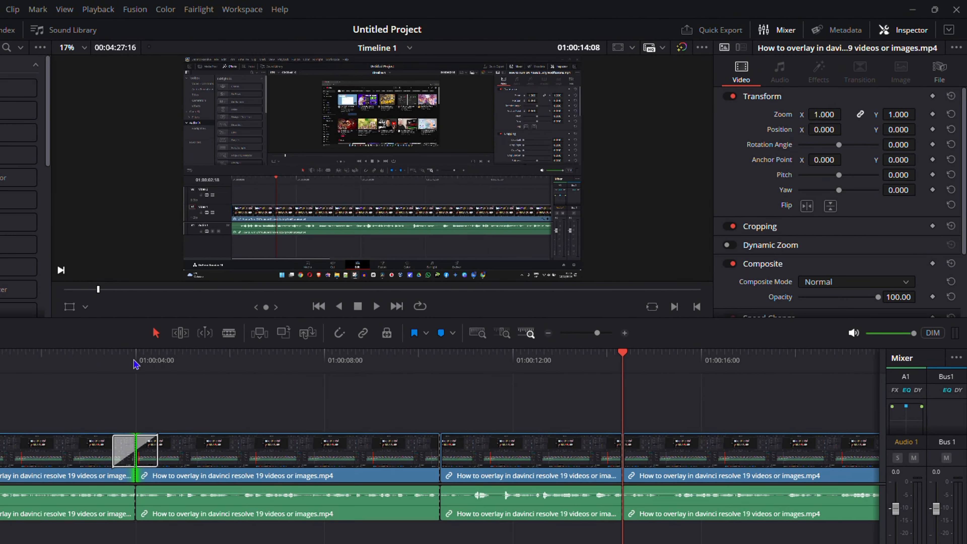
# Select the transition at the first cut and change its transition type to Barn Door
pyautogui.click(136, 364)
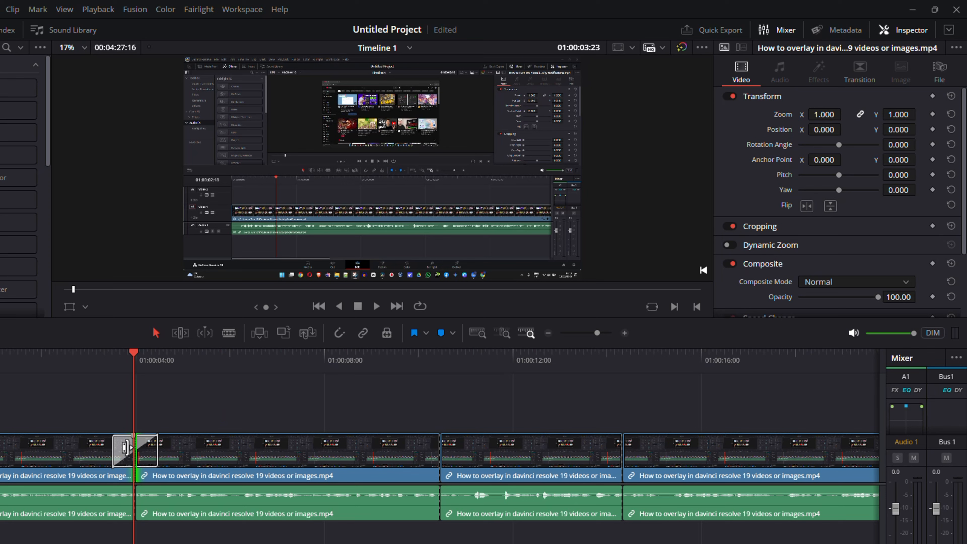
pyautogui.click(126, 463)
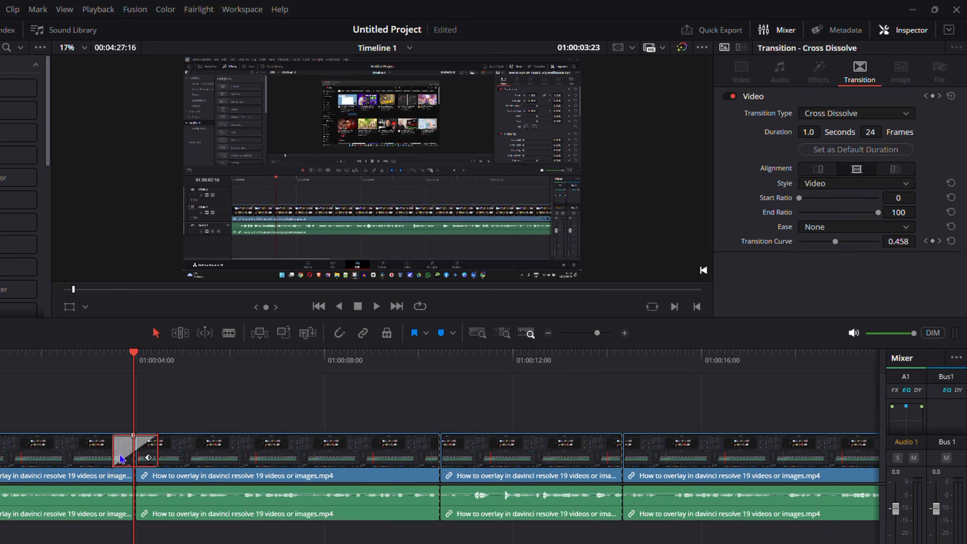
pyautogui.click(230, 359)
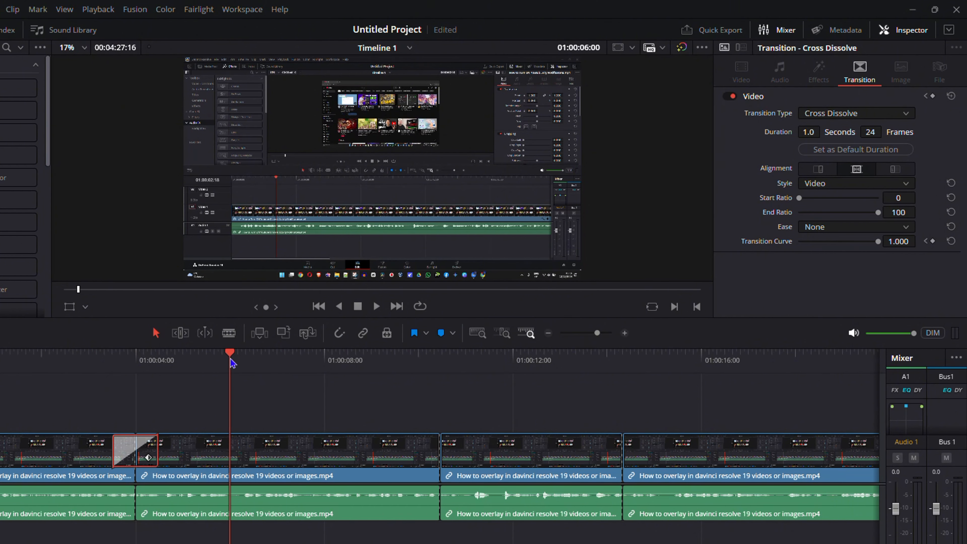
pyautogui.click(232, 461)
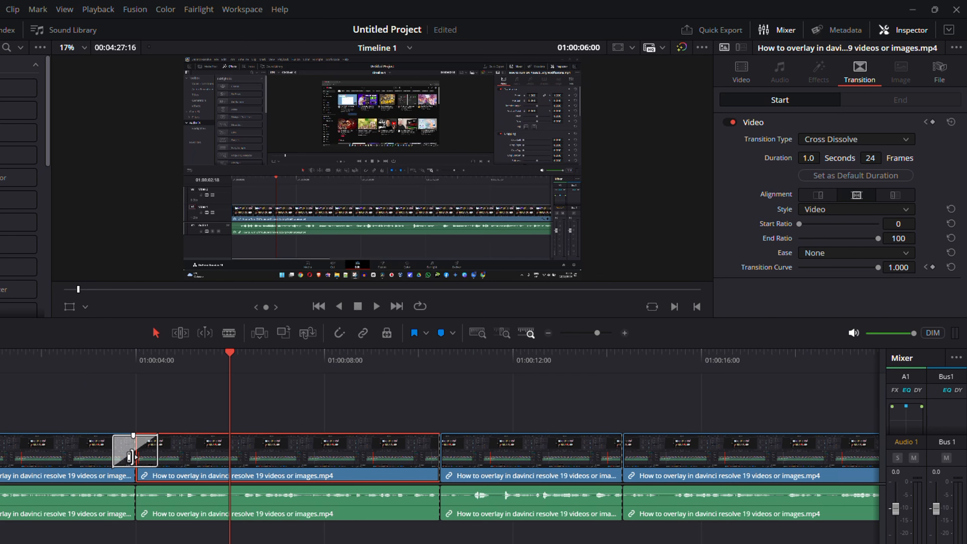
pyautogui.click(126, 460)
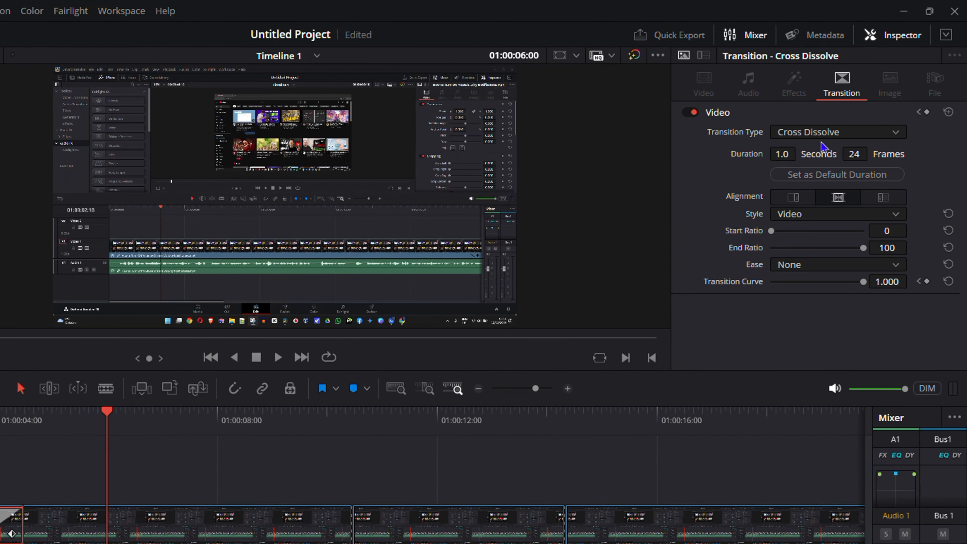
pyautogui.click(834, 134)
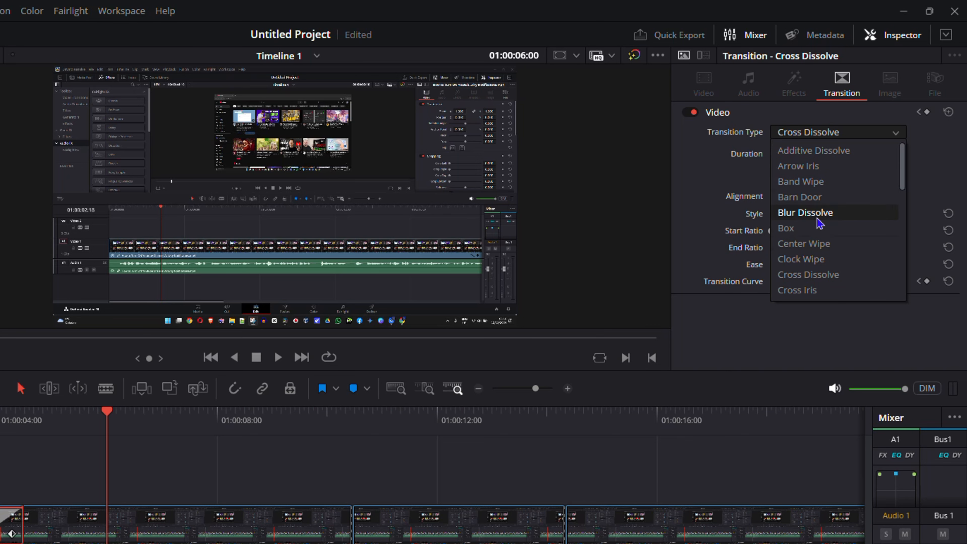
pyautogui.scroll(-7, 838, 213)
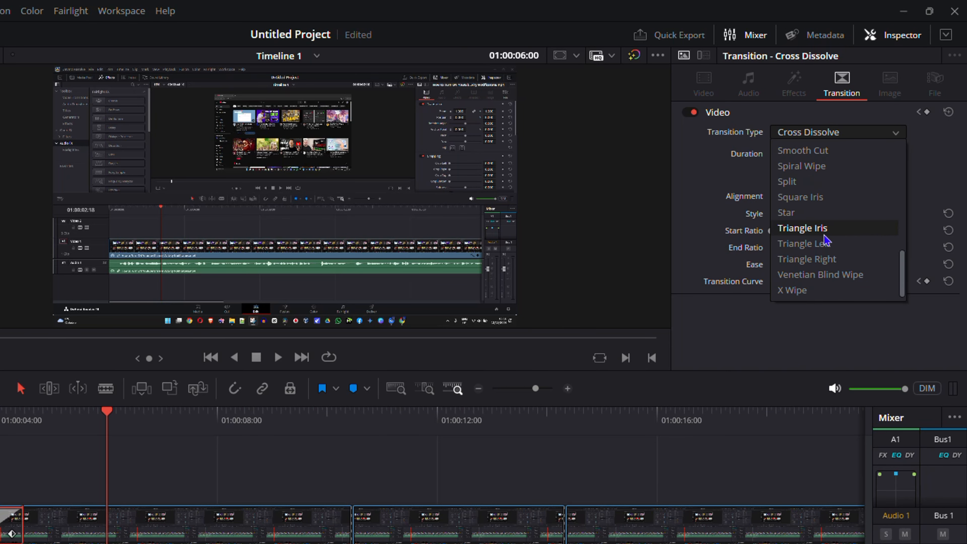
pyautogui.scroll(7, 832, 246)
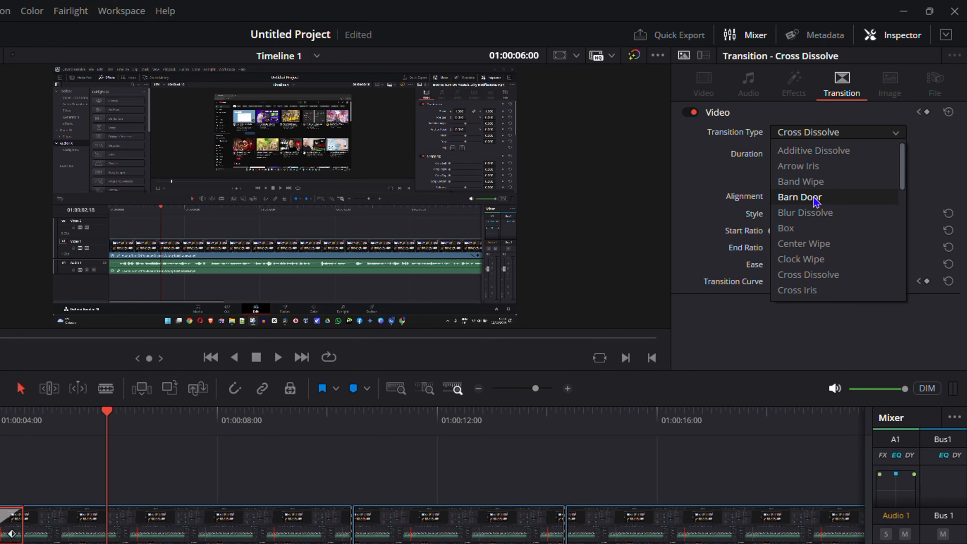
pyautogui.click(800, 197)
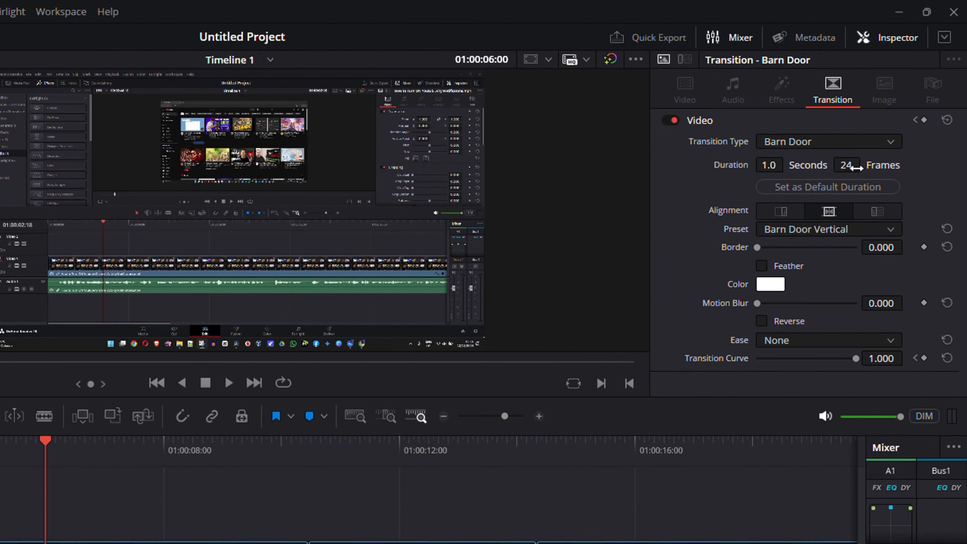
# Lengthen the Barn Door transition on the timeline to 46 frames
pyautogui.click(846, 165)
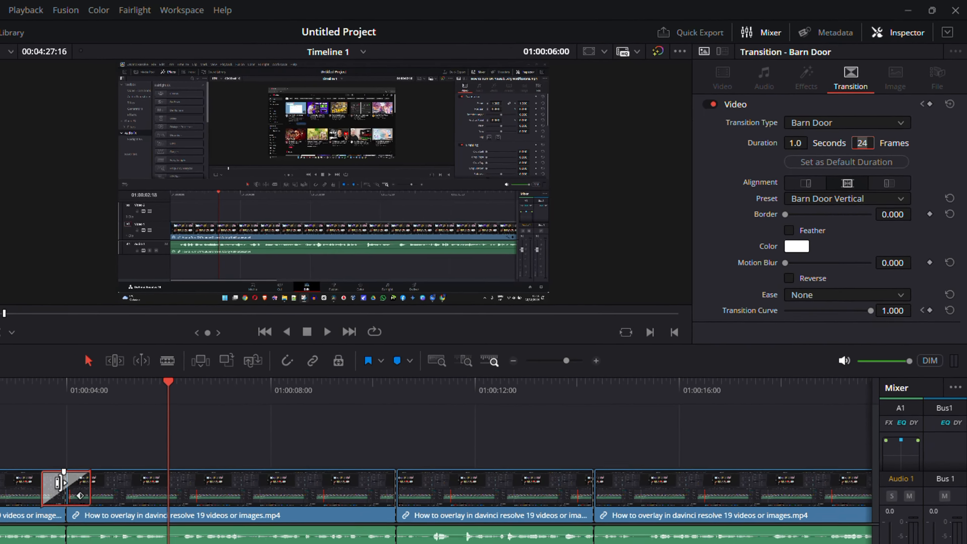
pyautogui.click(62, 484)
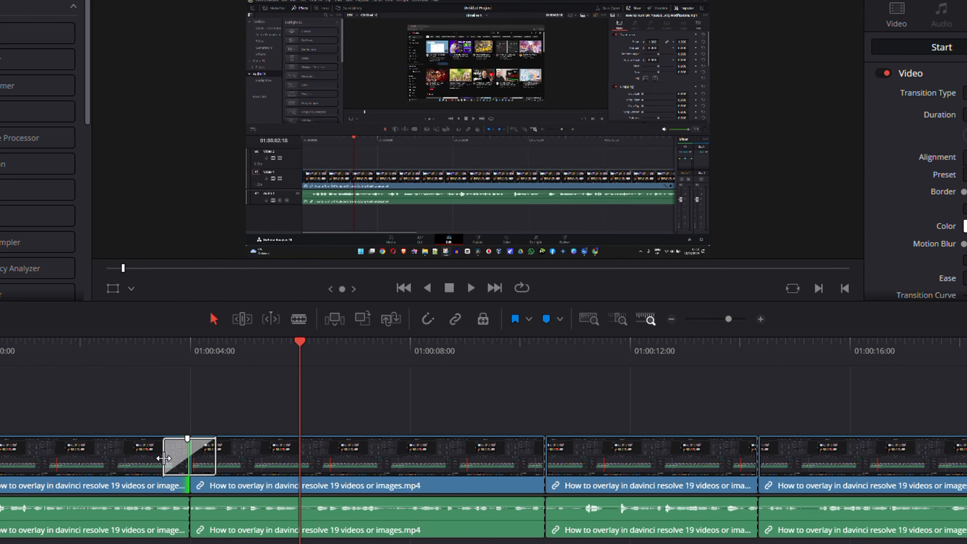
pyautogui.moveTo(217, 461); pyautogui.dragTo(244, 461)
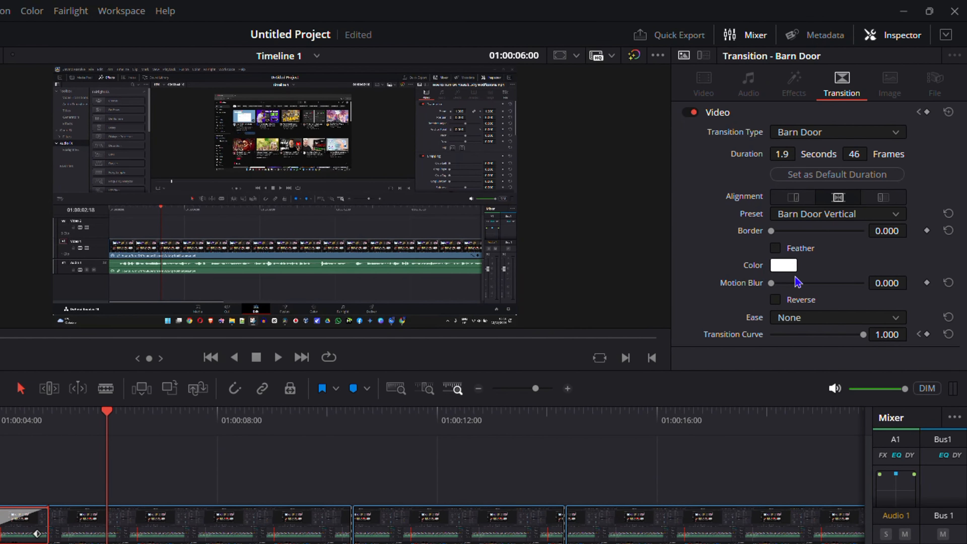
# Try switching the Barn Door transition's Feather option on and off
pyautogui.click(773, 251)
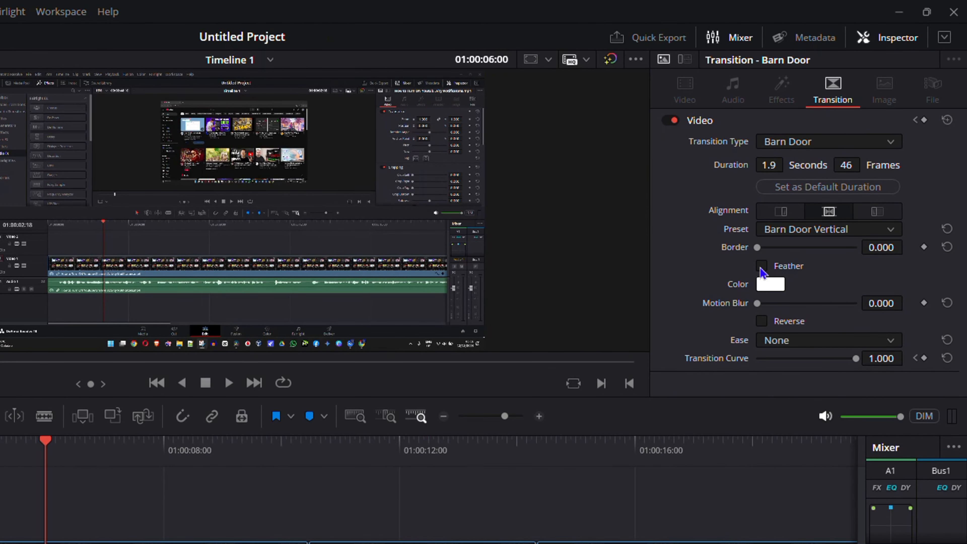
pyautogui.click(763, 269)
pyautogui.click(761, 267)
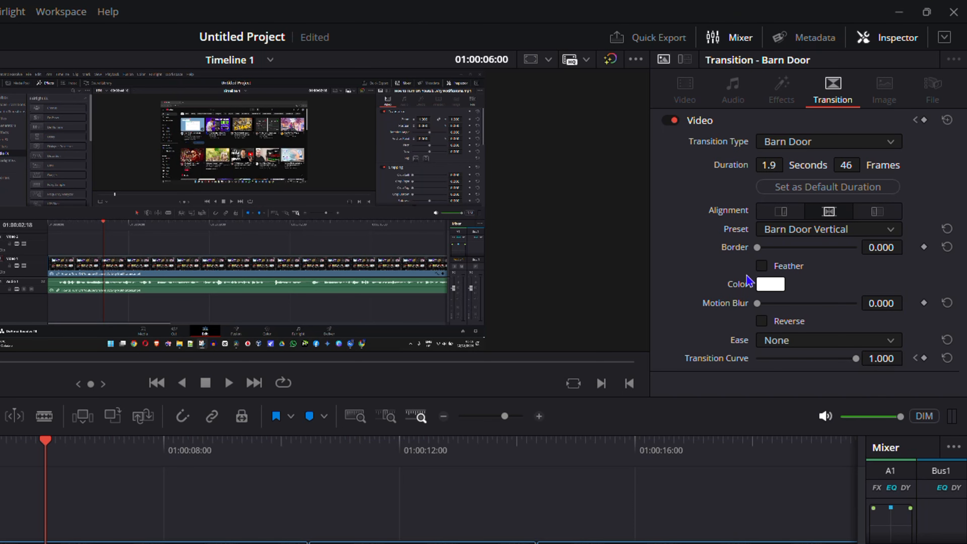
pyautogui.click(782, 269)
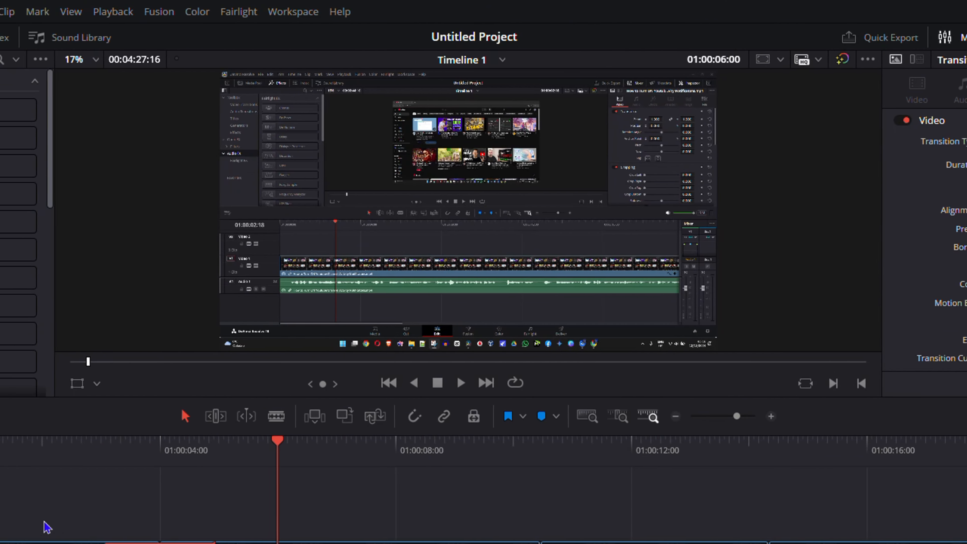
# Play the timeline from 01:00:02:21 past the first cut to preview the Barn Door transition
pyautogui.click(95, 442)
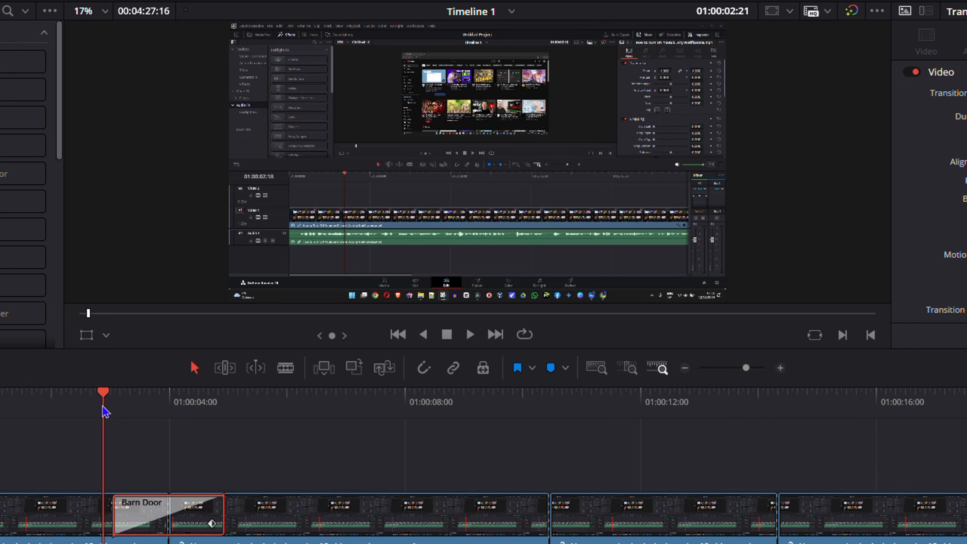
pyautogui.press('space')
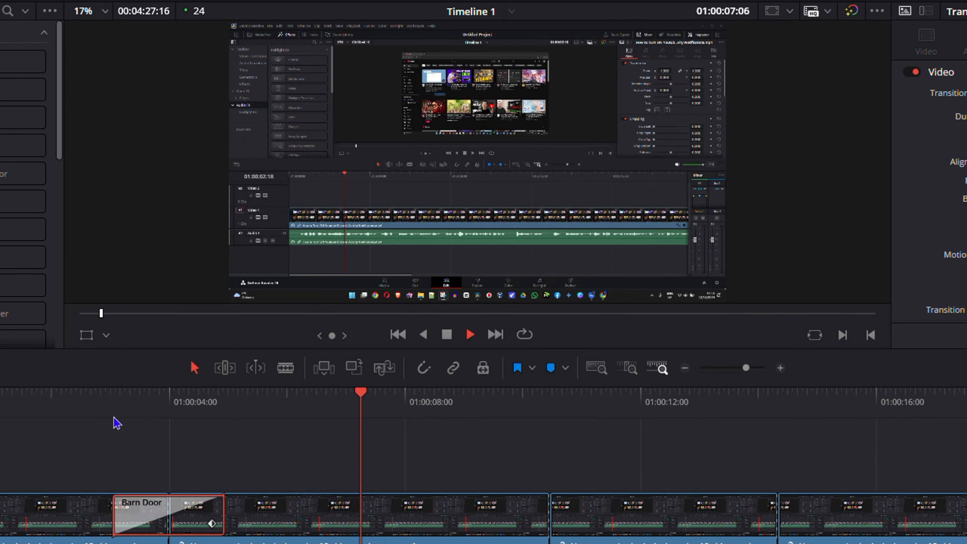
pyautogui.press('space')
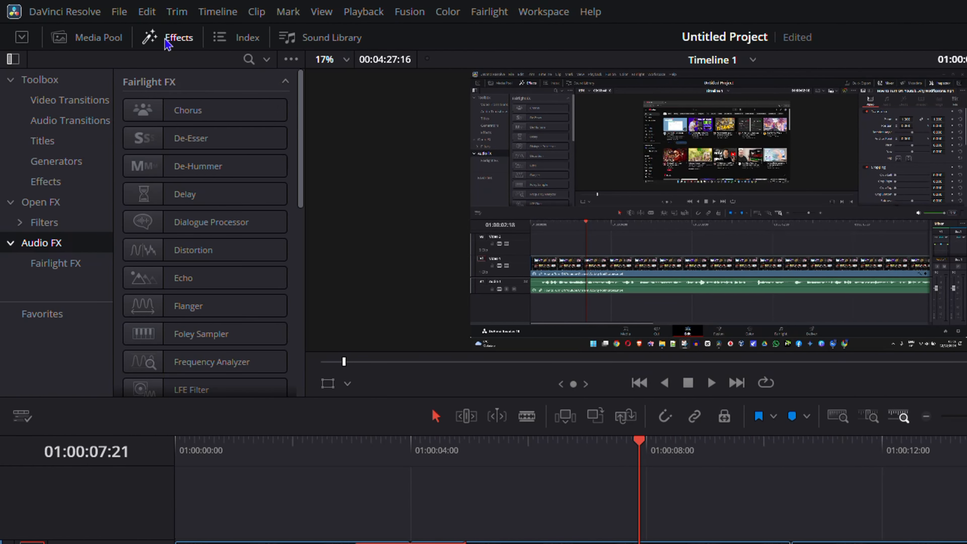
# Display the Video Transitions category of the Toolbox in the effects library
pyautogui.click(167, 41)
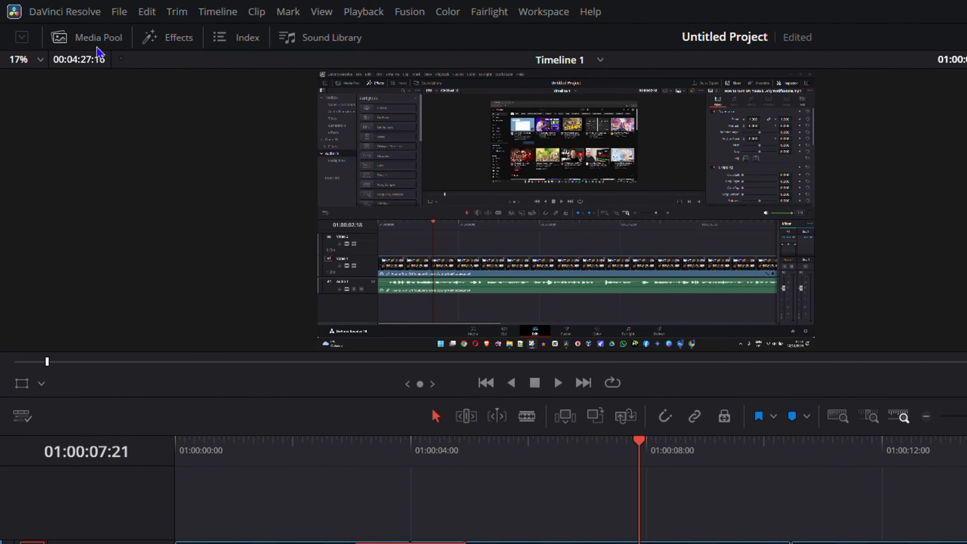
pyautogui.click(175, 43)
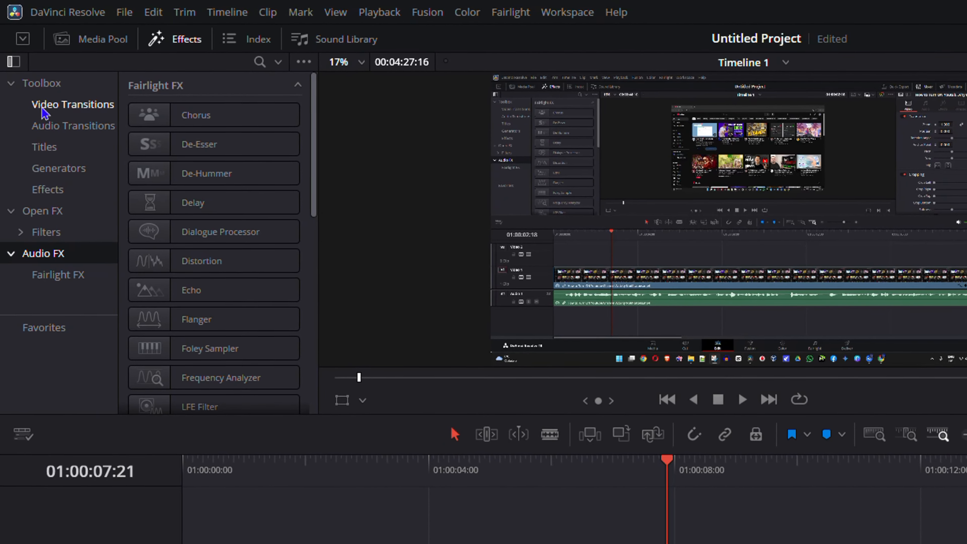
pyautogui.click(56, 108)
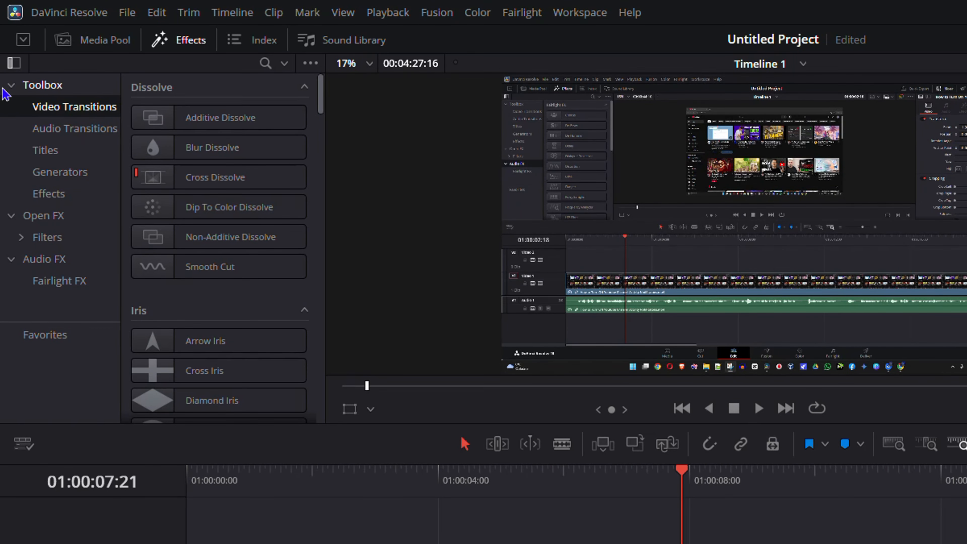
pyautogui.click(15, 85)
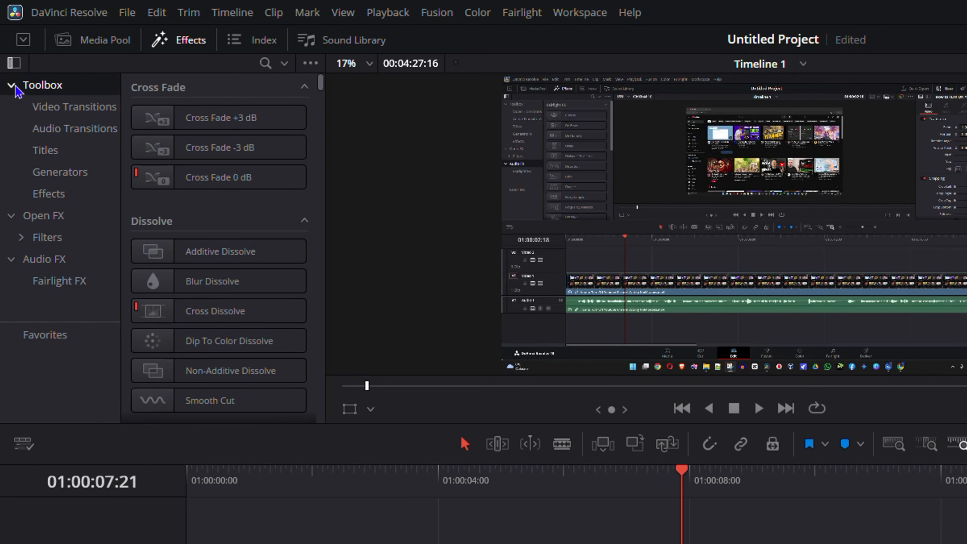
pyautogui.click(10, 86)
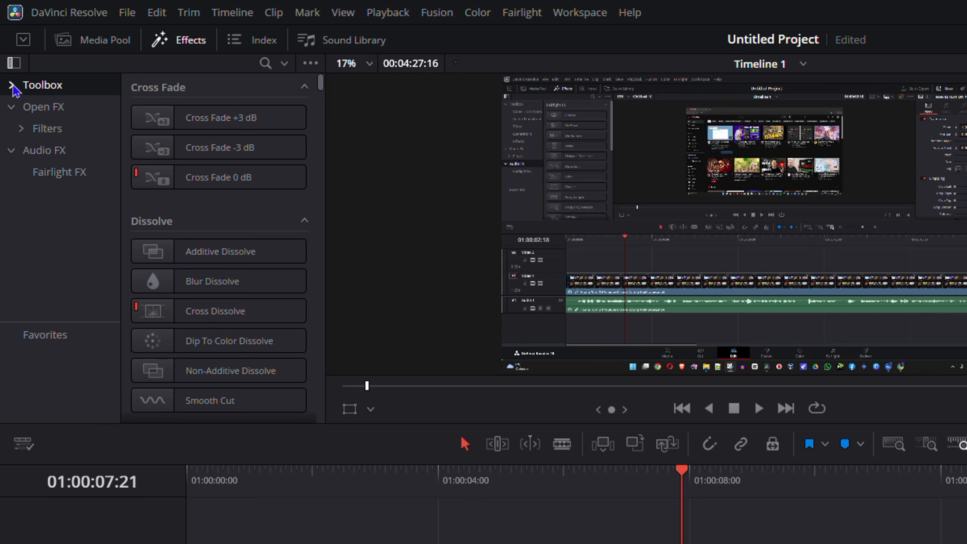
pyautogui.click(12, 86)
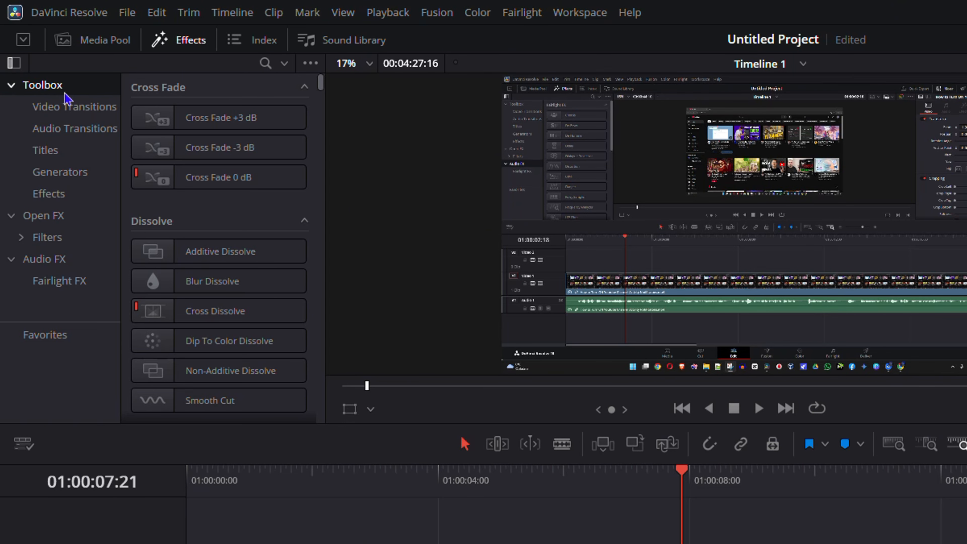
pyautogui.click(67, 107)
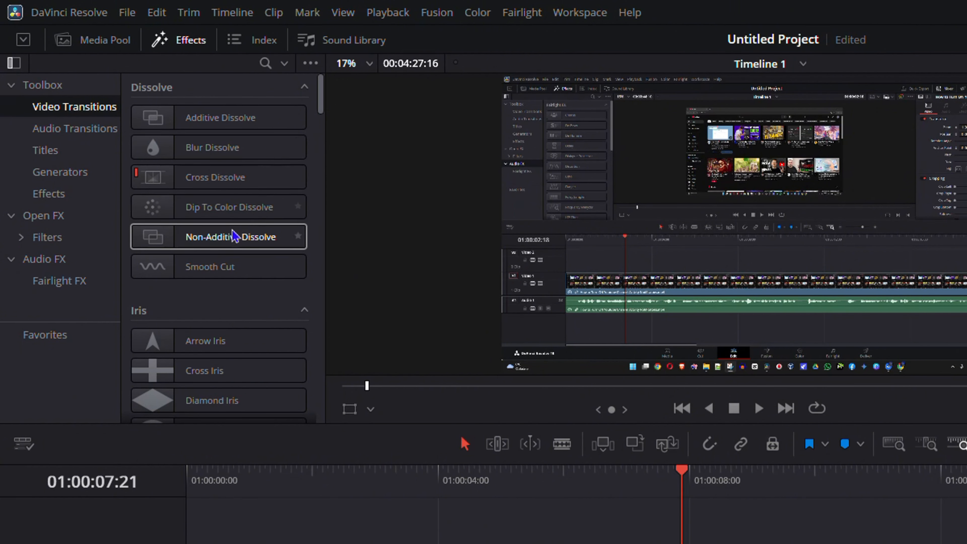
# Add the Box Twist transition from Fusion Transitions to the second cut on the Video 1 track
pyautogui.scroll(-10, 213, 277)
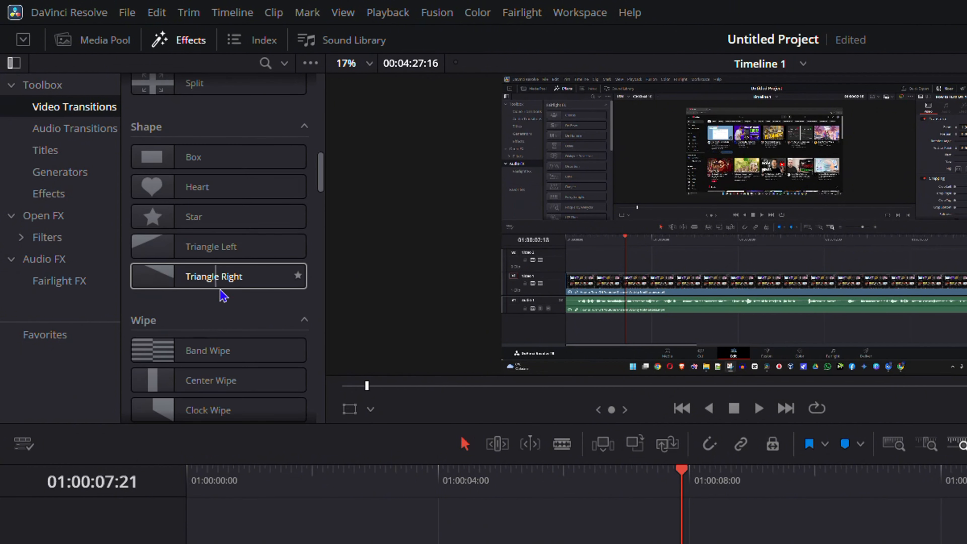
pyautogui.scroll(7, 223, 296)
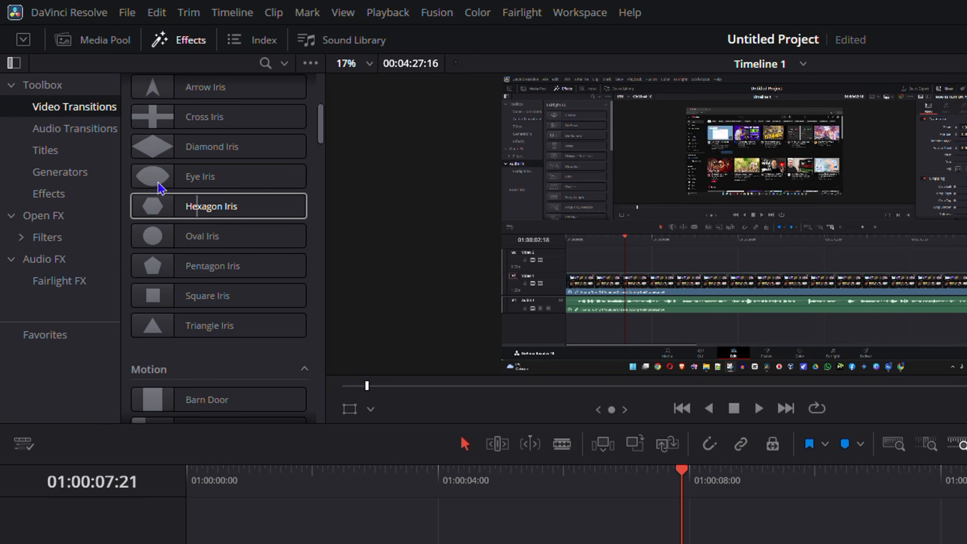
pyautogui.scroll(-5, 206, 252)
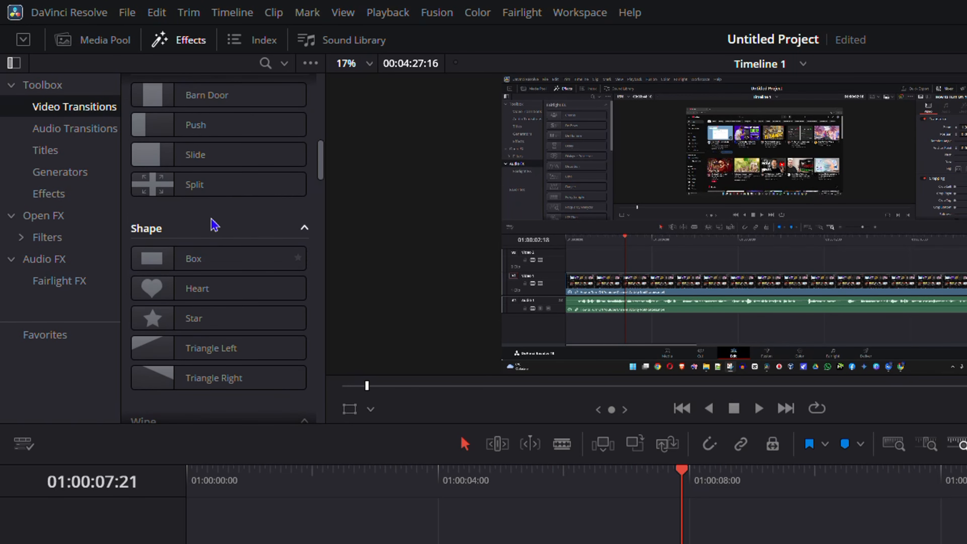
pyautogui.scroll(-10, 212, 228)
pyautogui.scroll(-10, 206, 254)
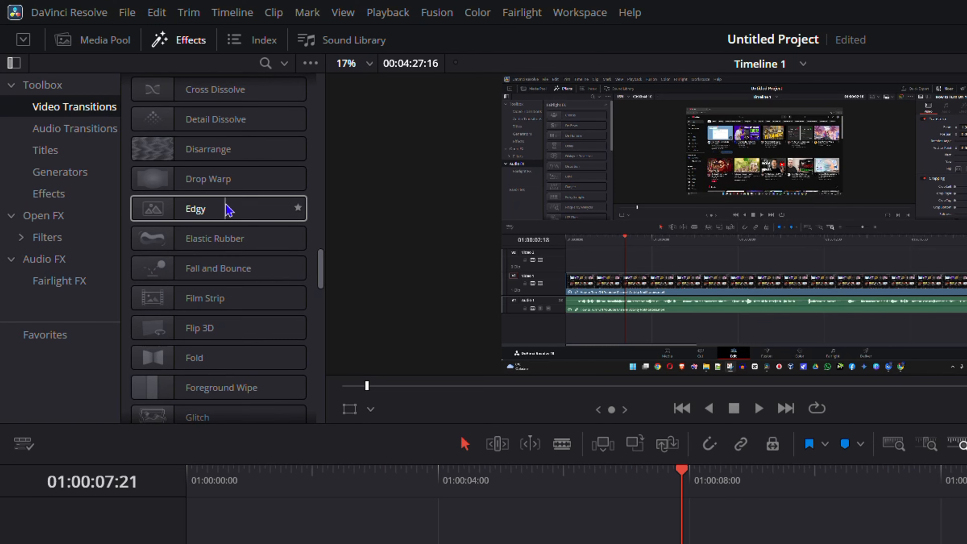
pyautogui.scroll(-5, 228, 309)
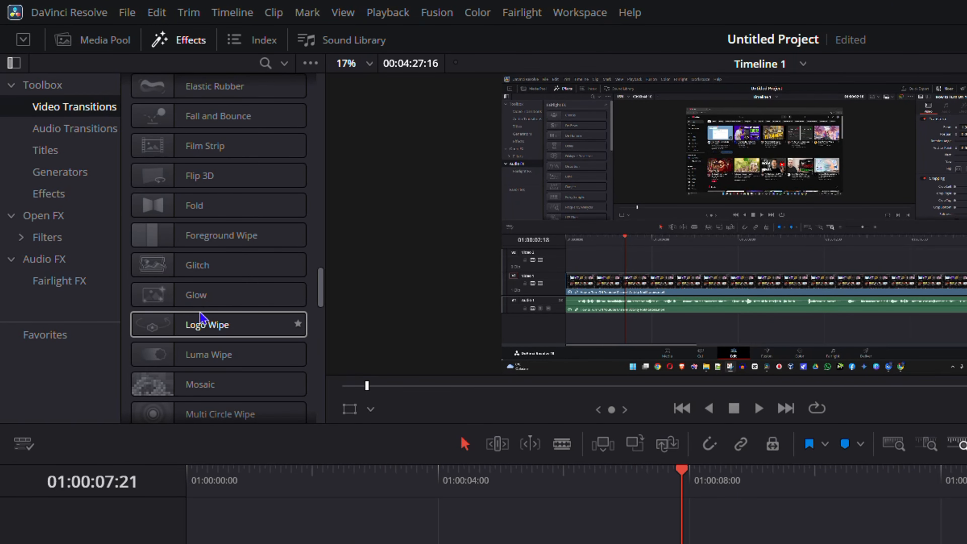
pyautogui.scroll(-10, 213, 328)
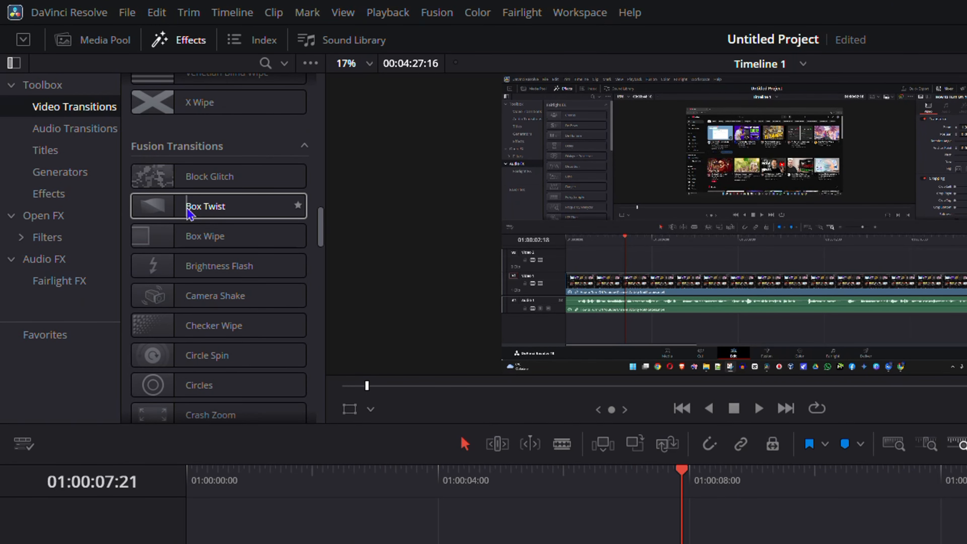
pyautogui.moveTo(196, 211); pyautogui.dragTo(834, 459)
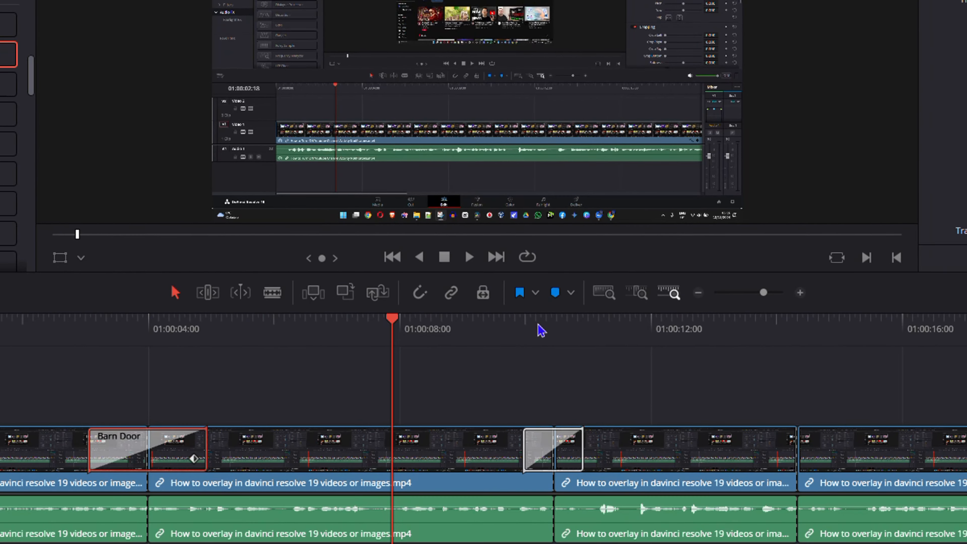
# Play the timeline from just before the second cut to preview the Box Twist transition
pyautogui.click(803, 314)
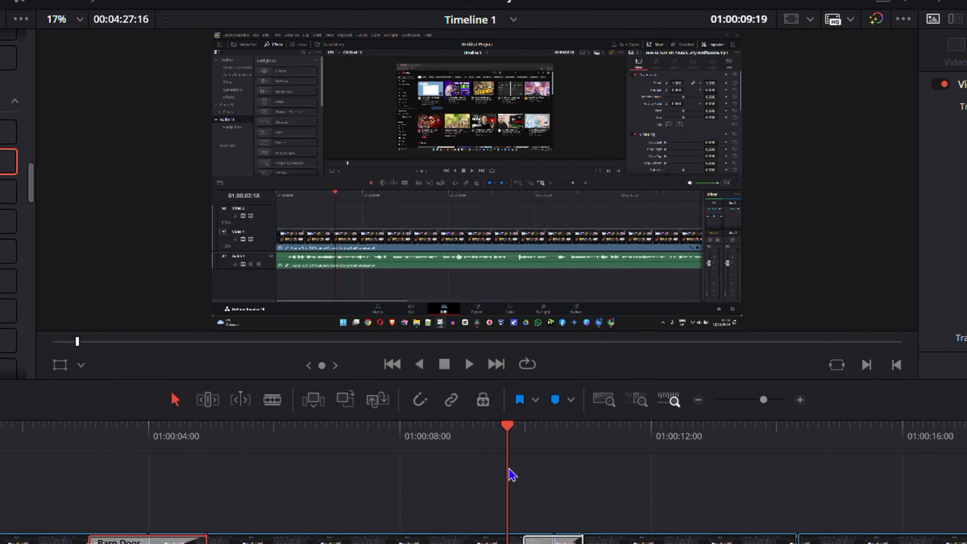
pyautogui.press('space')
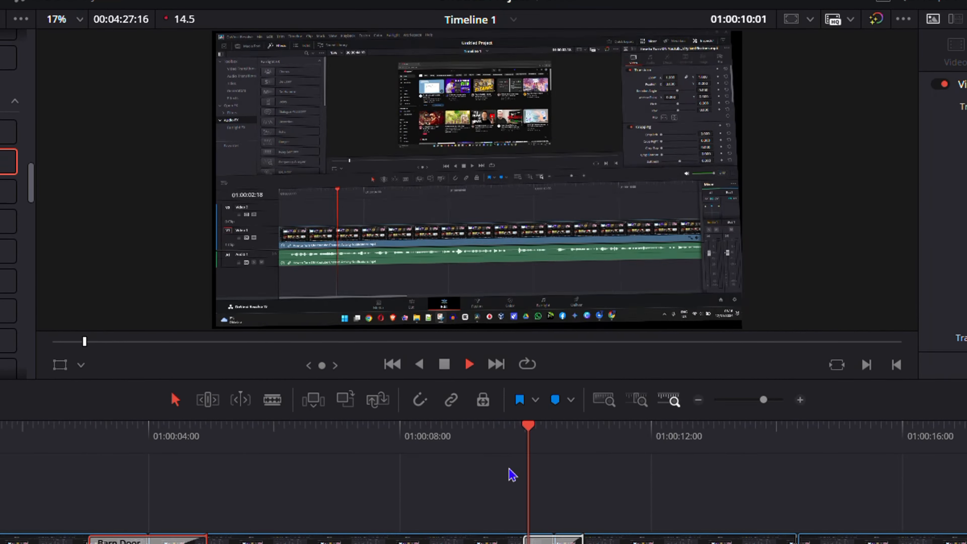
pyautogui.press('space')
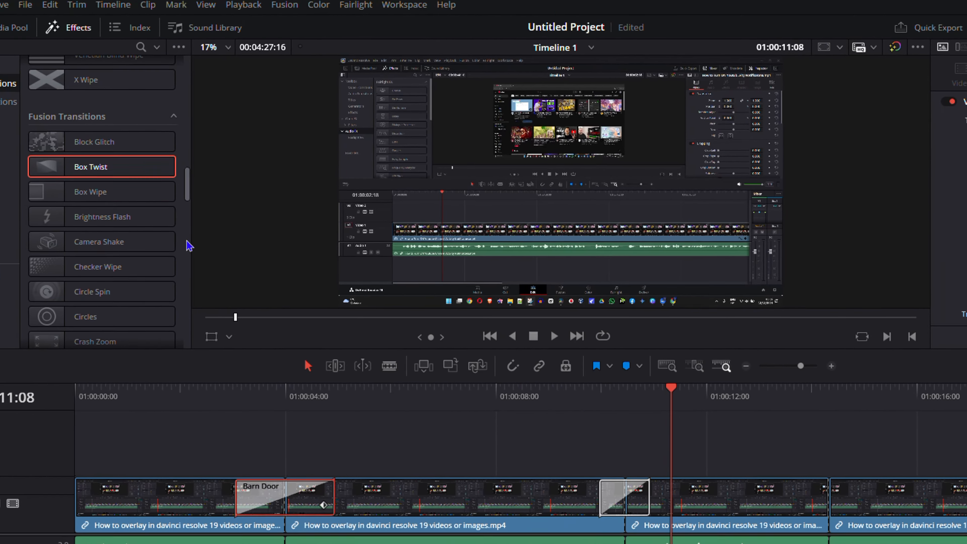
# Add the Glow transition from Fusion Transitions to the third cut on the Video 1 track
pyautogui.scroll(-10, 99, 282)
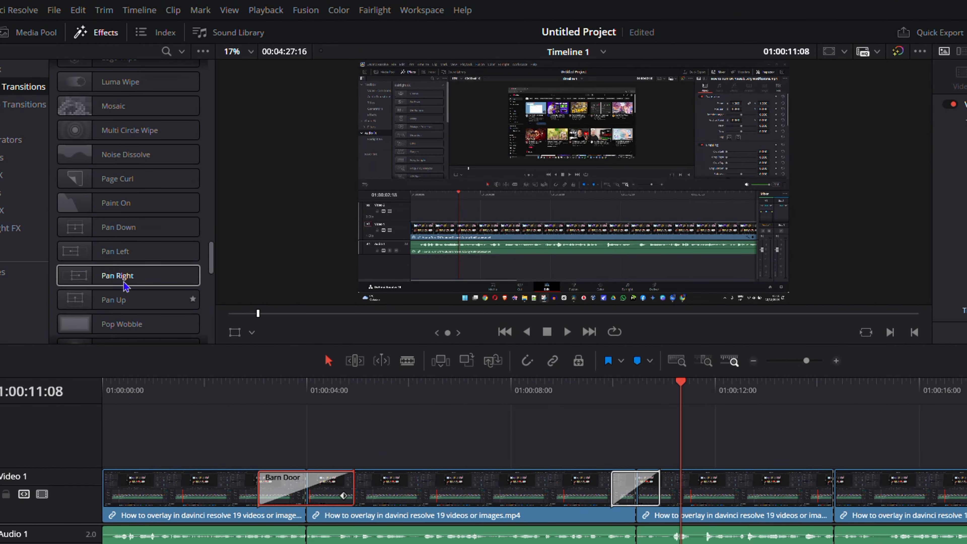
pyautogui.scroll(5, 126, 286)
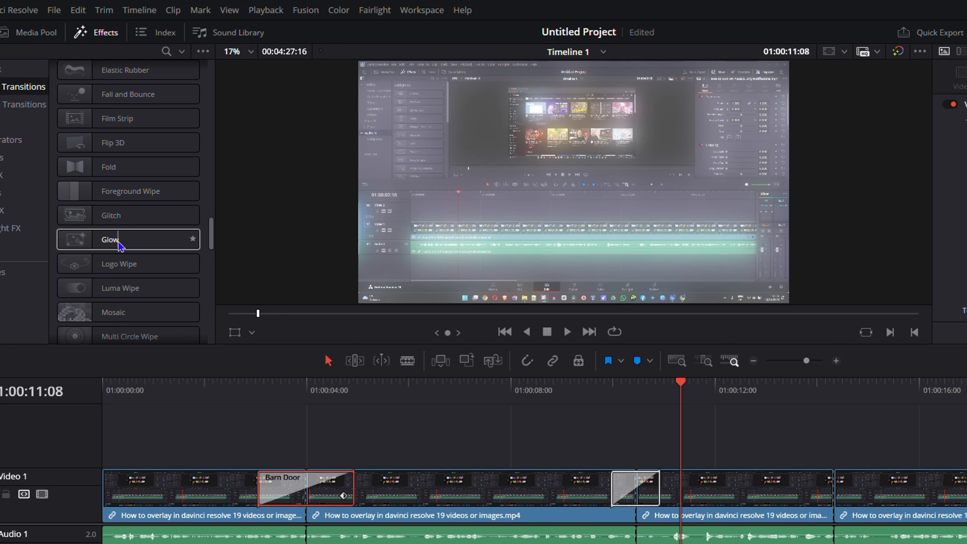
pyautogui.moveTo(119, 246); pyautogui.dragTo(773, 504)
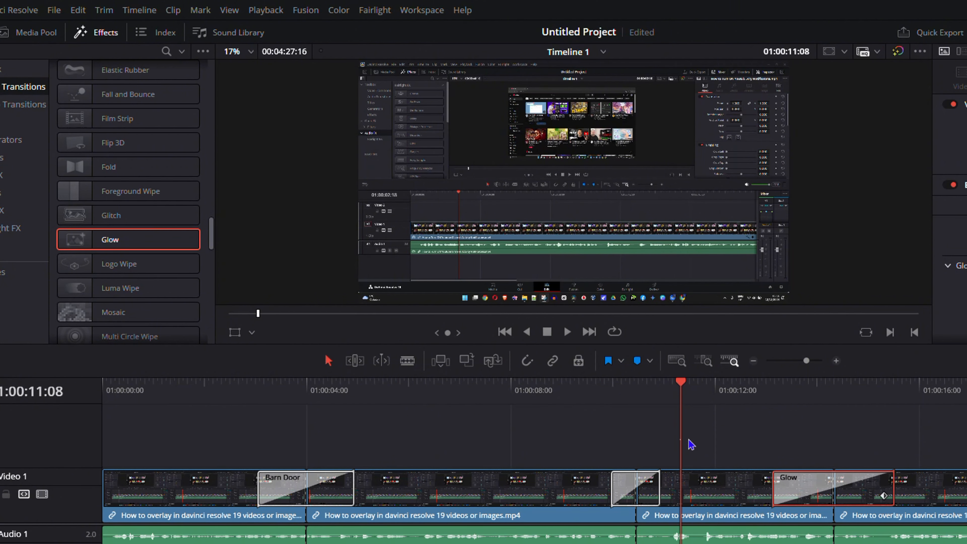
# Play the timeline from 01:00:12:16 past the third cut to preview the Glow transition
pyautogui.click(750, 393)
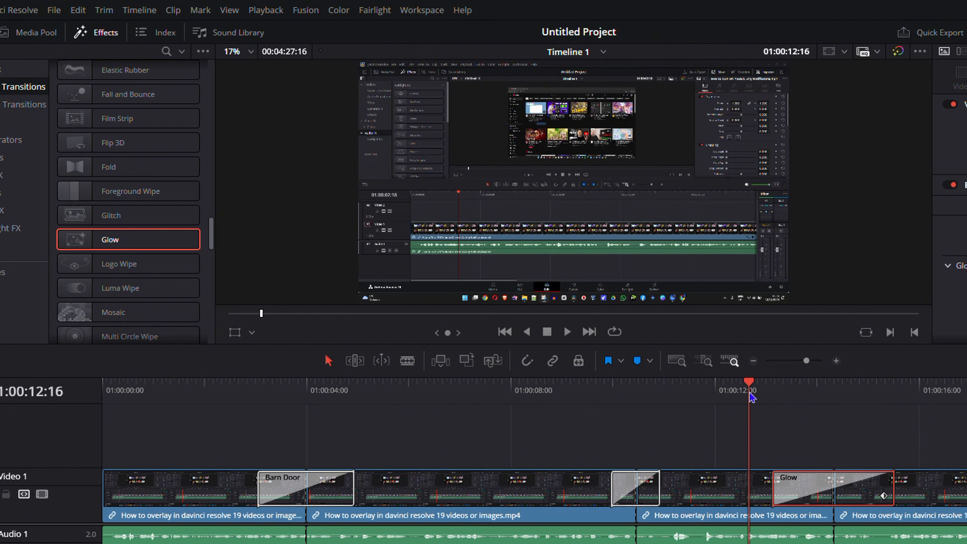
pyautogui.press('space')
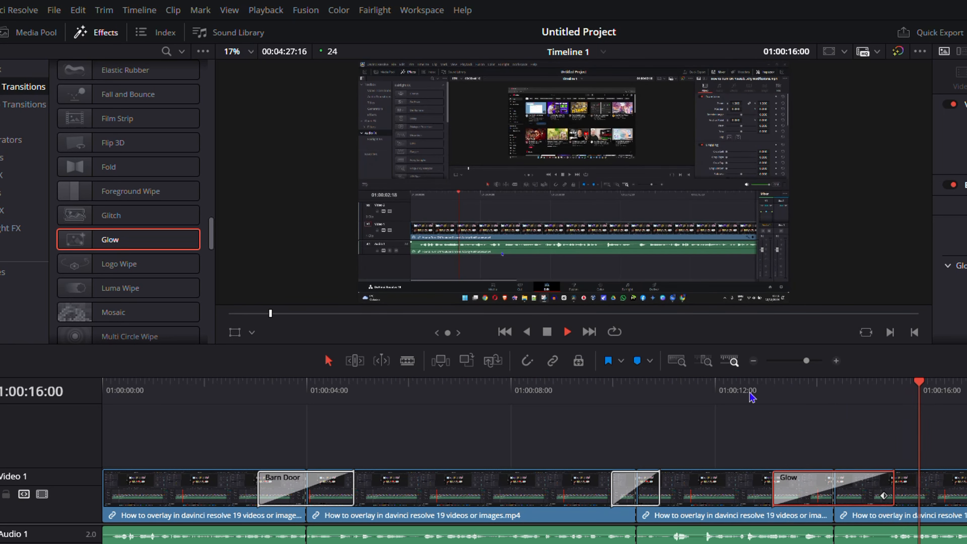
pyautogui.press('space')
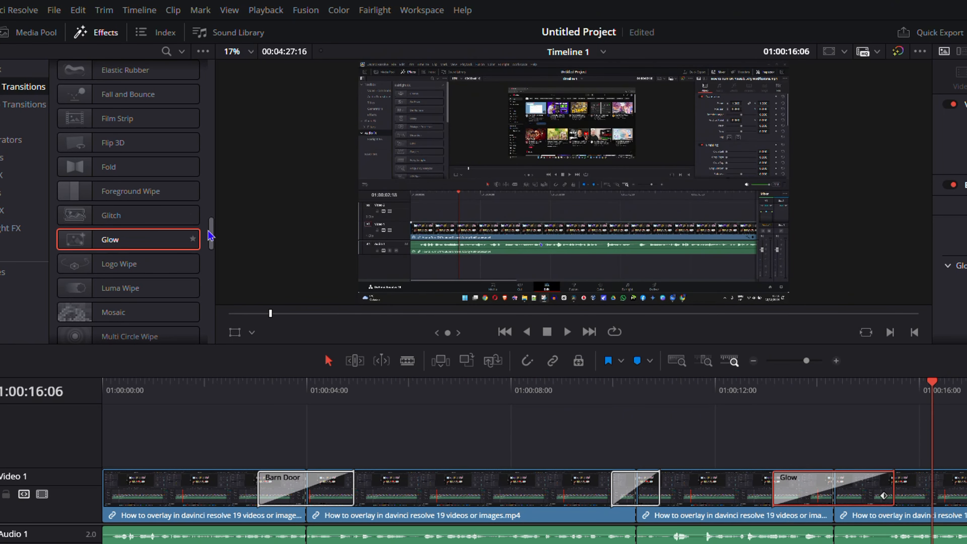
pyautogui.moveTo(211, 233)
pyautogui.mouseDown()
pyautogui.moveTo(220, 295)
pyautogui.moveTo(206, 363)
pyautogui.mouseUp()
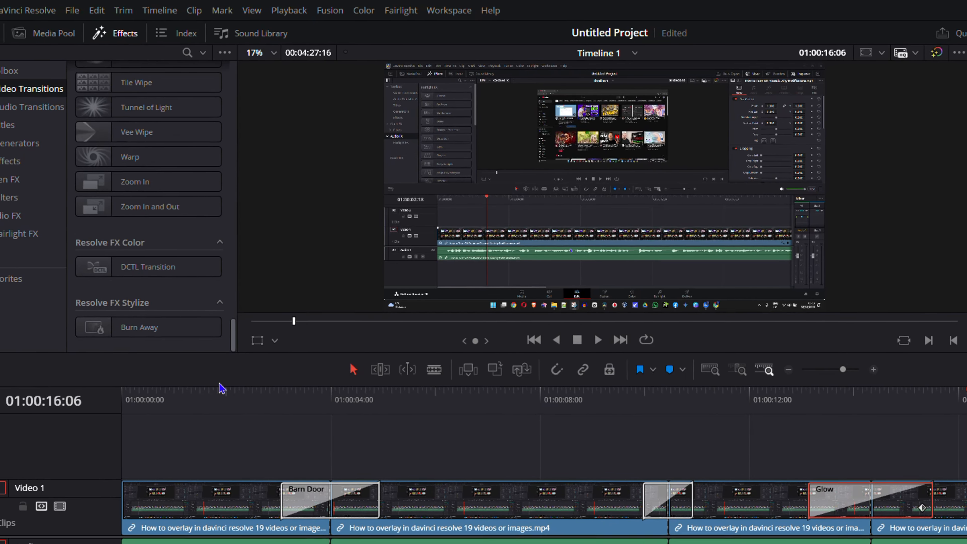
pyautogui.moveTo(280, 356); pyautogui.dragTo(279, 91)
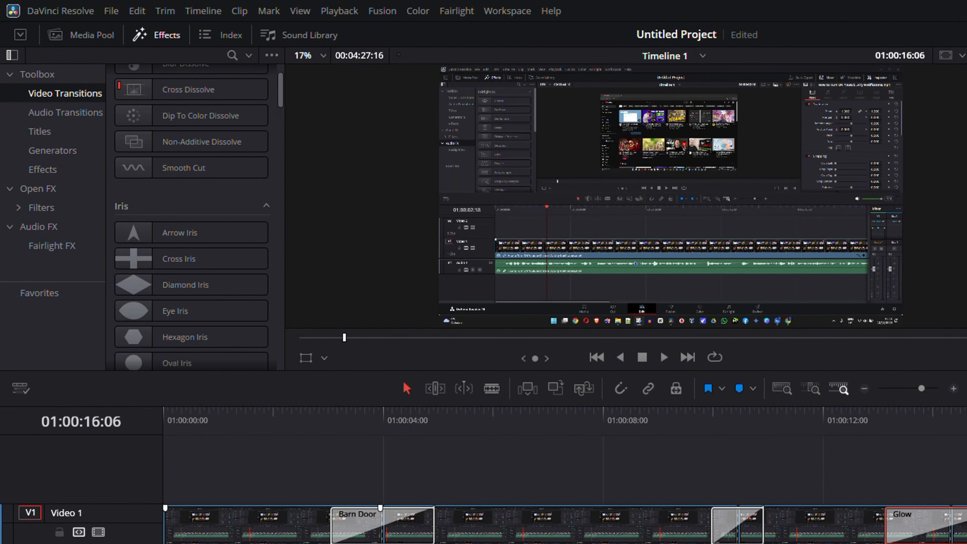
pyautogui.click(204, 12)
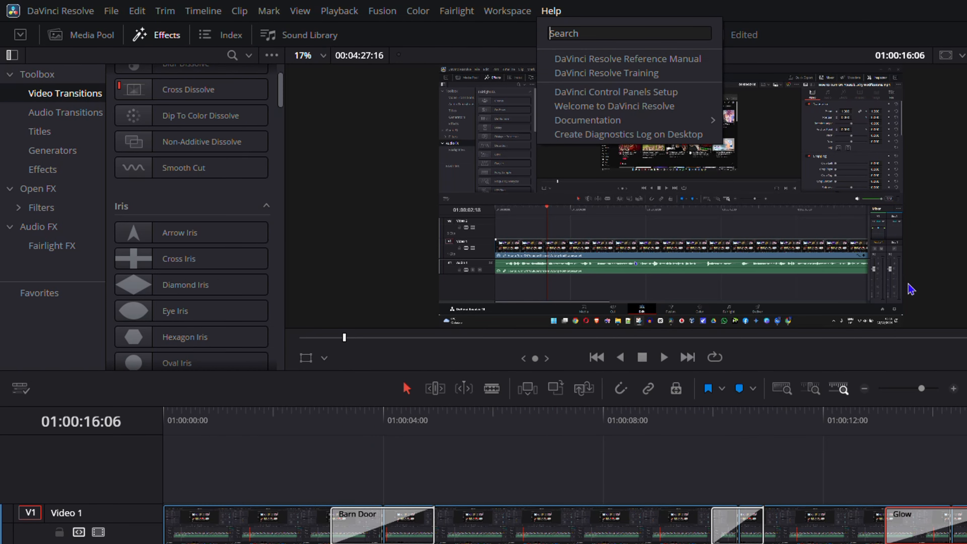
# Select the Box Twist transition at the second cut on the Video 1 track
pyautogui.click(738, 538)
pyautogui.click(732, 534)
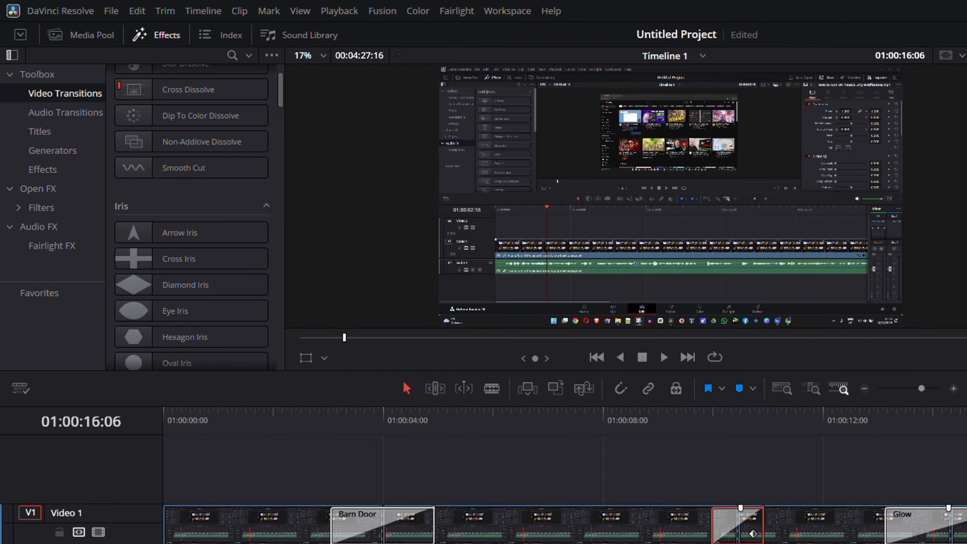